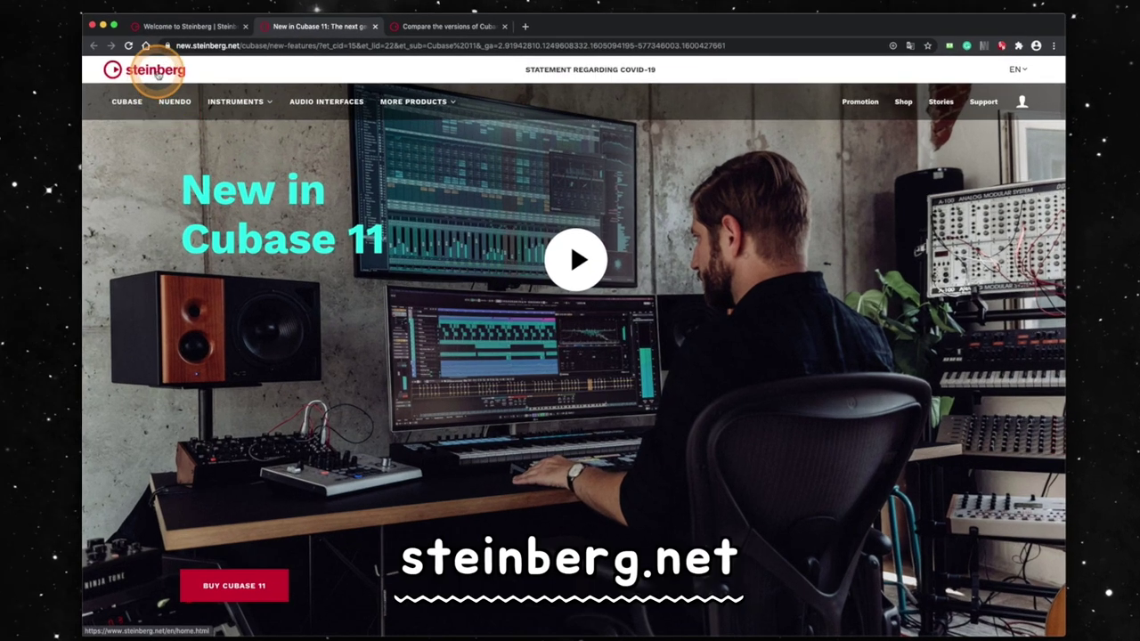
# Step: From the Steinberg home page, open the New in Cubase 11 page and browse its features
pyautogui.click(157, 74)
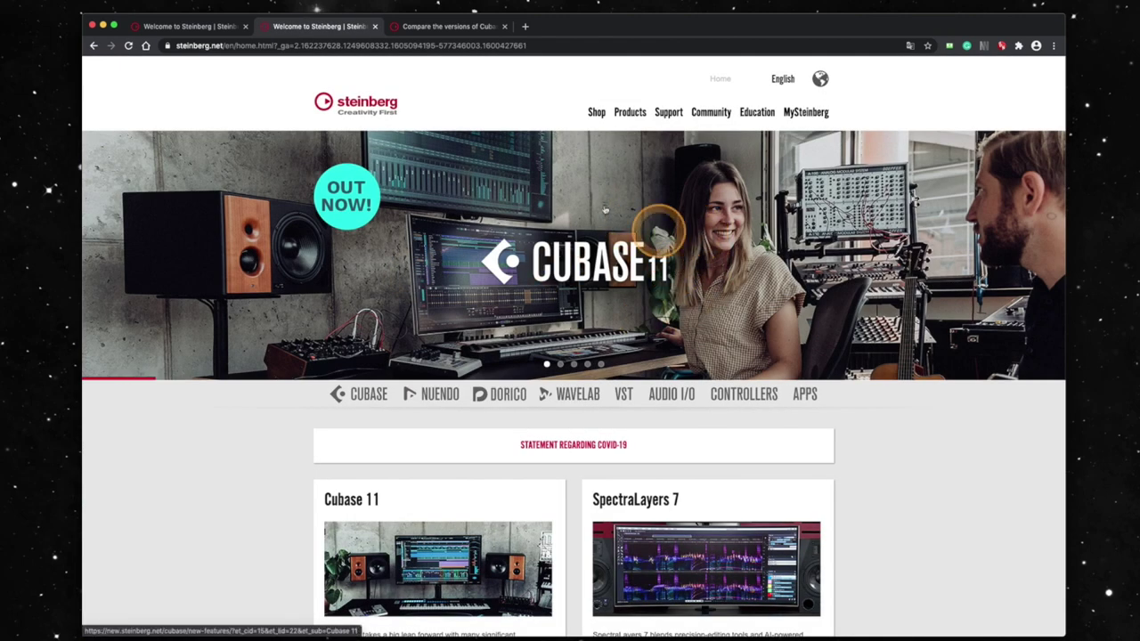
pyautogui.click(613, 268)
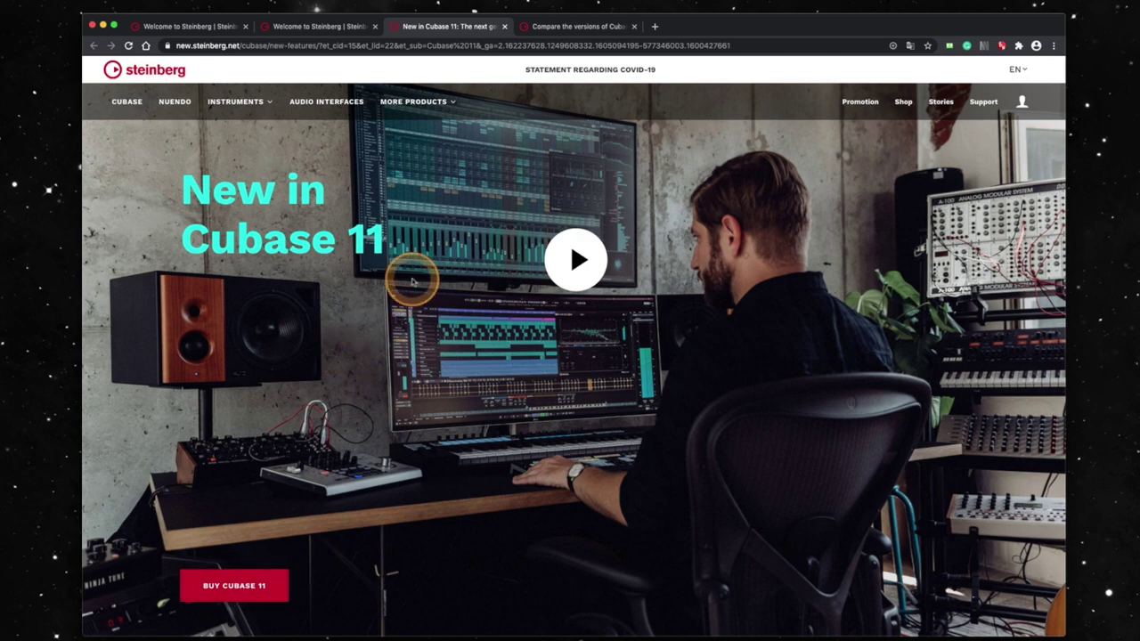
pyautogui.scroll(-5, 410, 276)
pyautogui.scroll(-3, 411, 282)
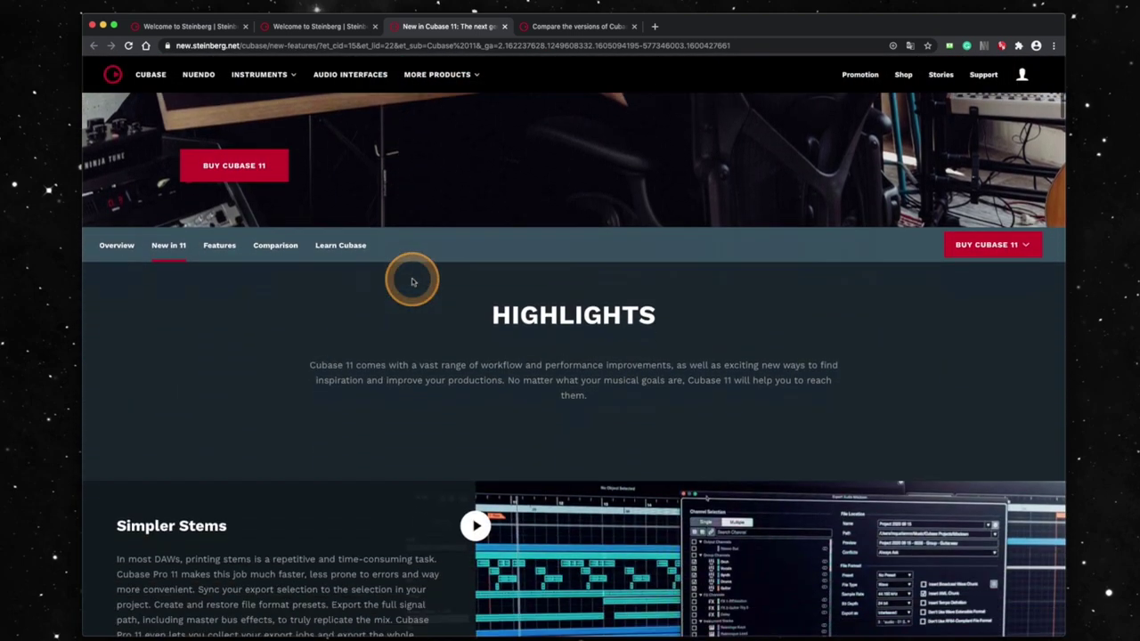
pyautogui.scroll(-2, 412, 282)
pyautogui.scroll(-2, 411, 282)
pyautogui.scroll(-3, 411, 282)
pyautogui.scroll(-4, 412, 282)
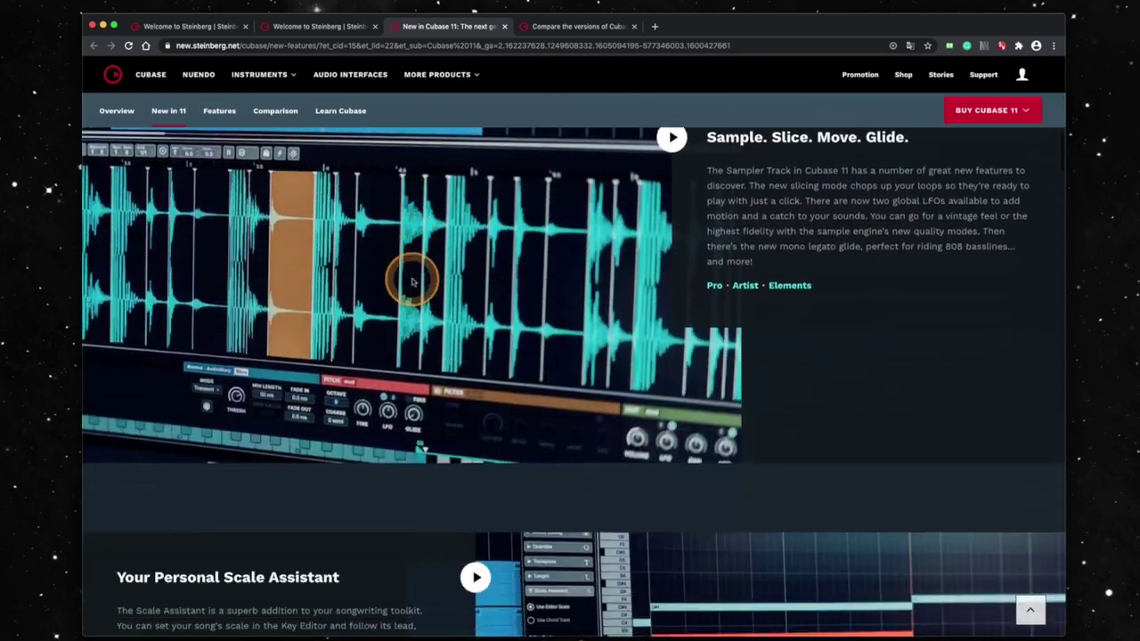
pyautogui.scroll(-3, 411, 282)
pyautogui.scroll(-2, 411, 282)
pyautogui.scroll(-3, 411, 282)
pyautogui.scroll(-2, 411, 282)
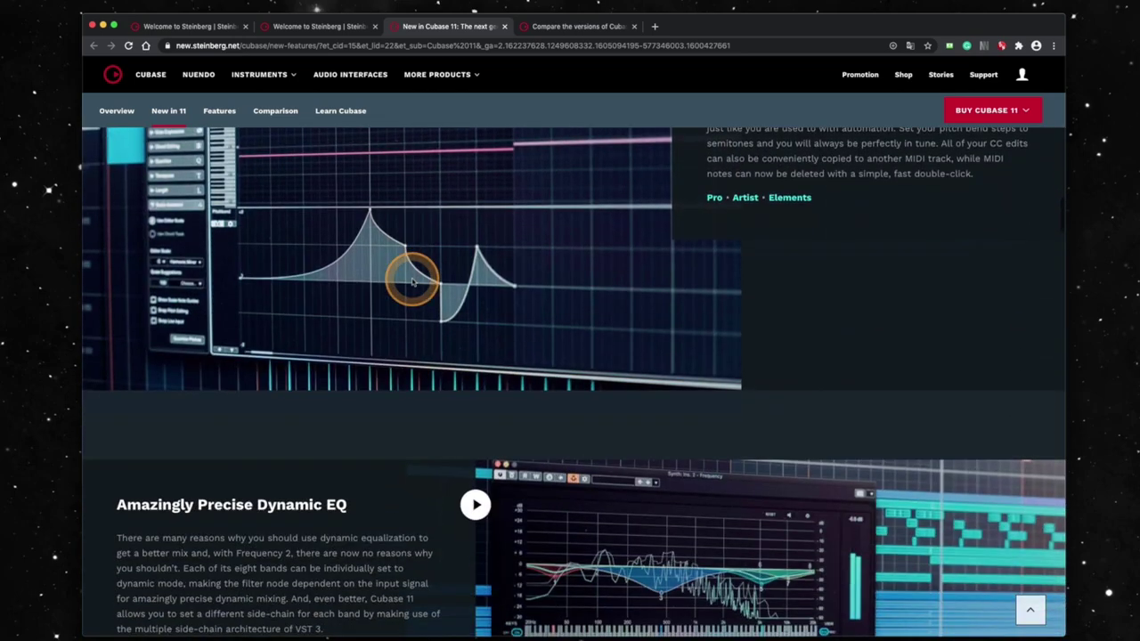
pyautogui.scroll(7, 412, 282)
pyautogui.scroll(3, 411, 282)
pyautogui.scroll(10, 412, 282)
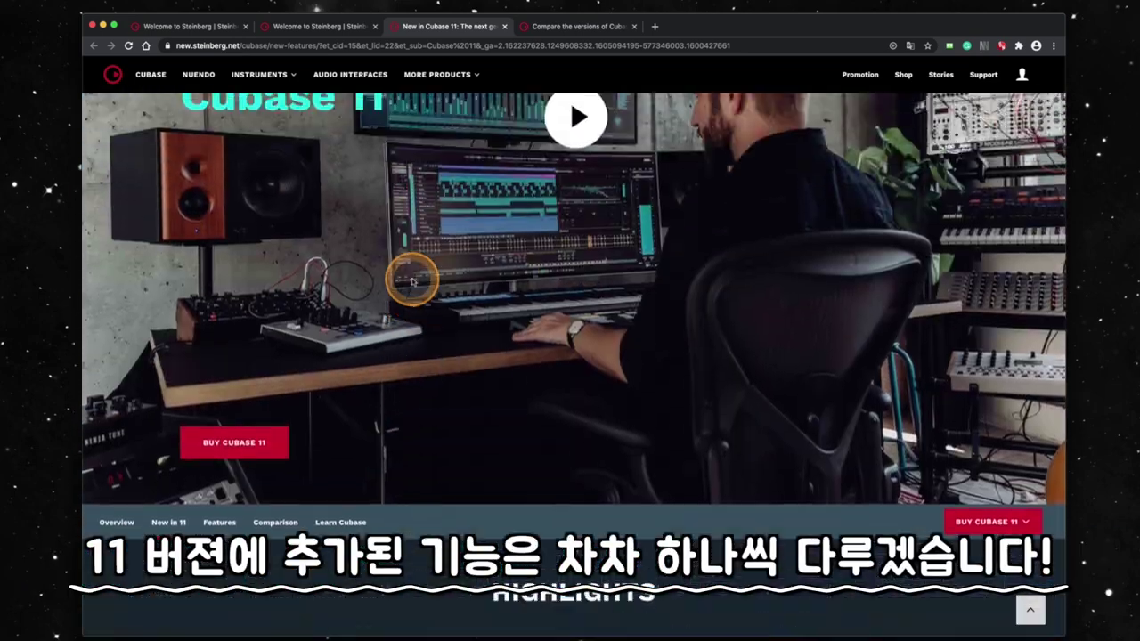
pyautogui.scroll(3, 411, 283)
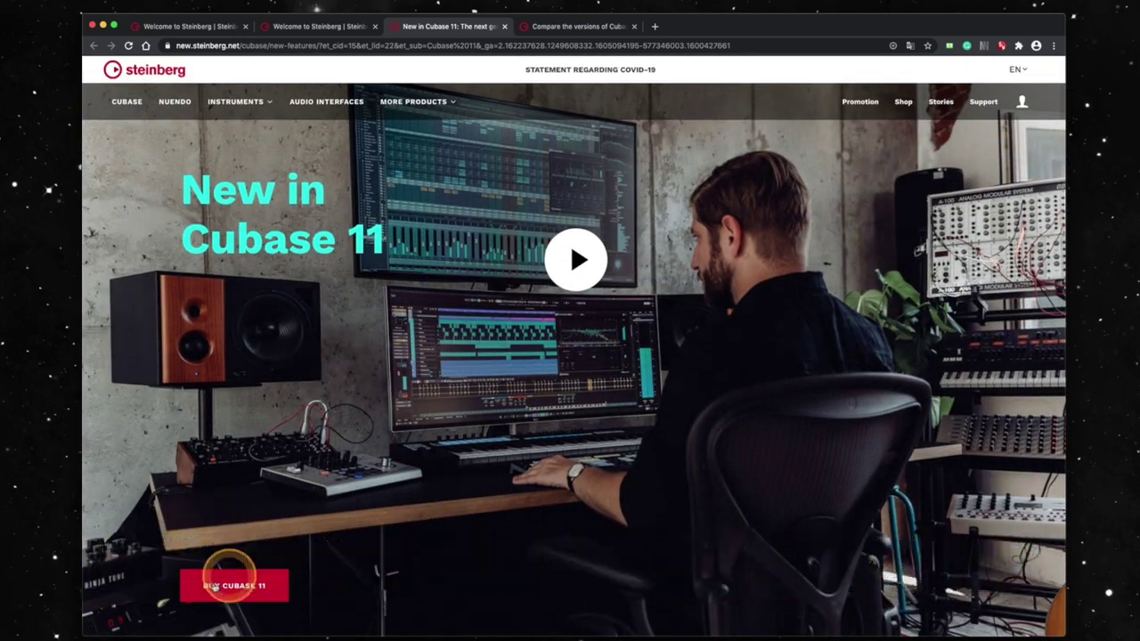
# Step: Bring up the purchase overlay offering Cubase Pro 11, Artist 11 and Elements 11
pyautogui.click(245, 588)
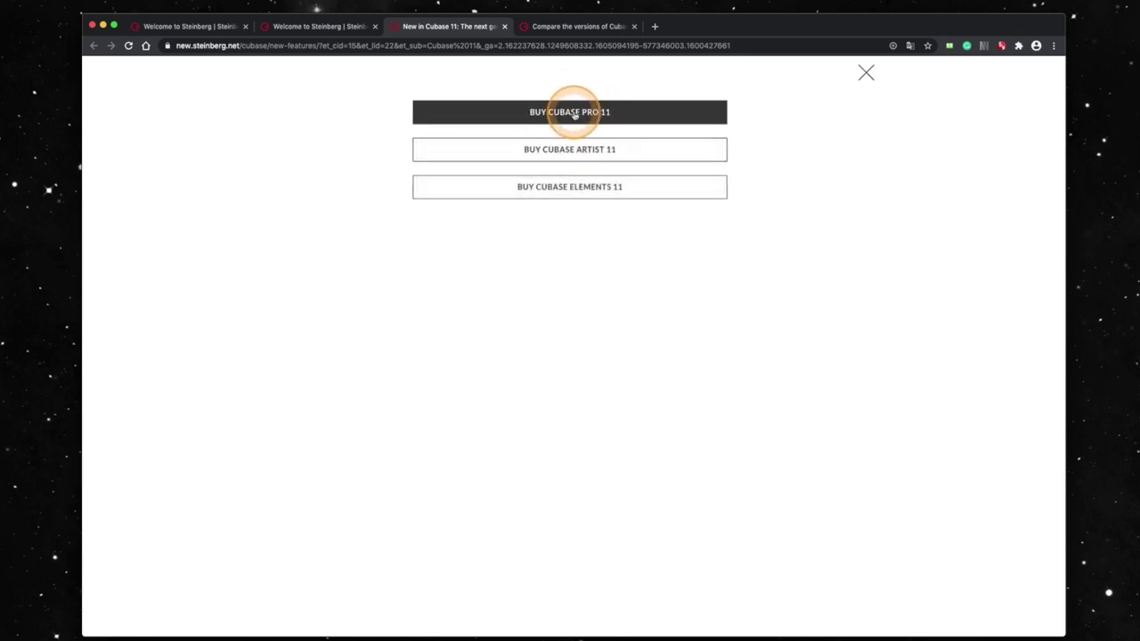
# Step: Pick Cubase Pro 11, view the €361.99 education price, then show the €581.99 full version
pyautogui.click(575, 114)
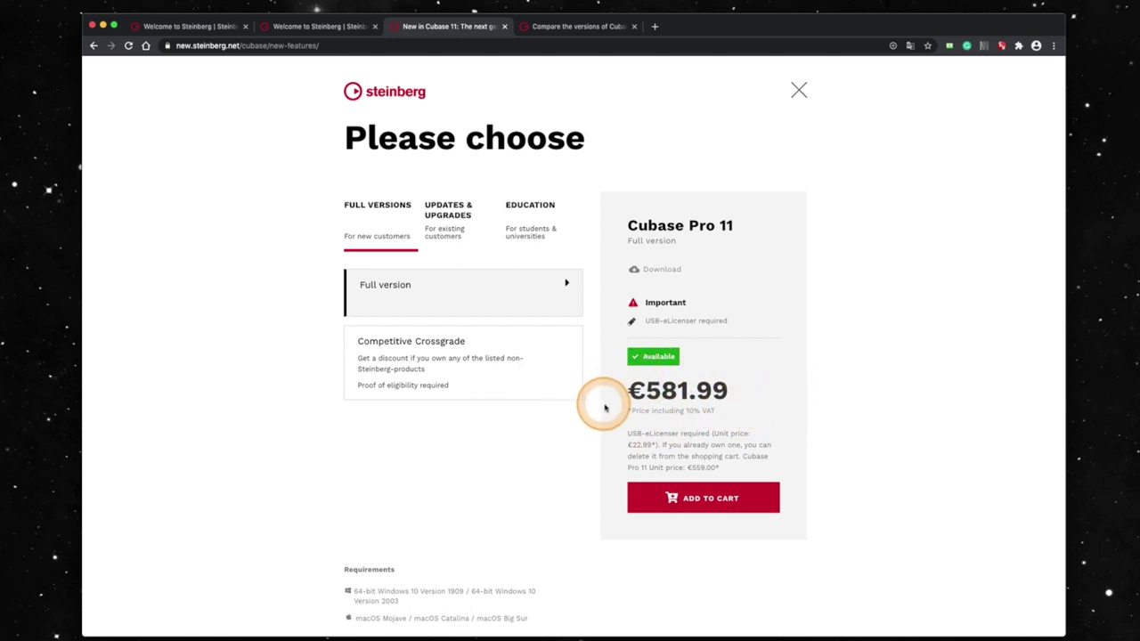
pyautogui.click(534, 228)
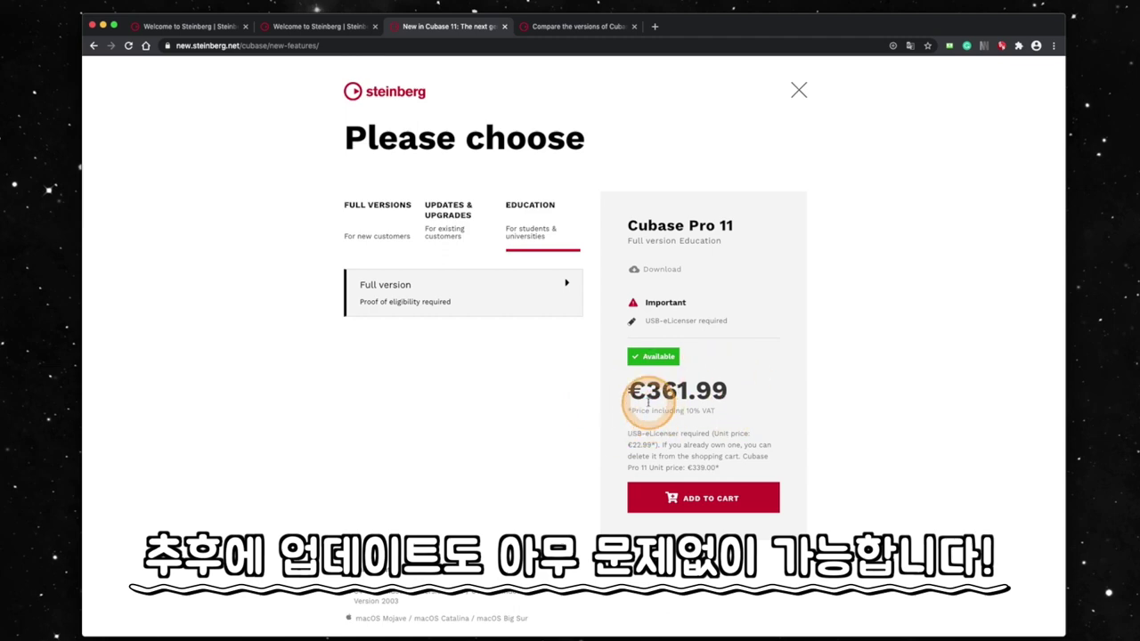
pyautogui.click(367, 212)
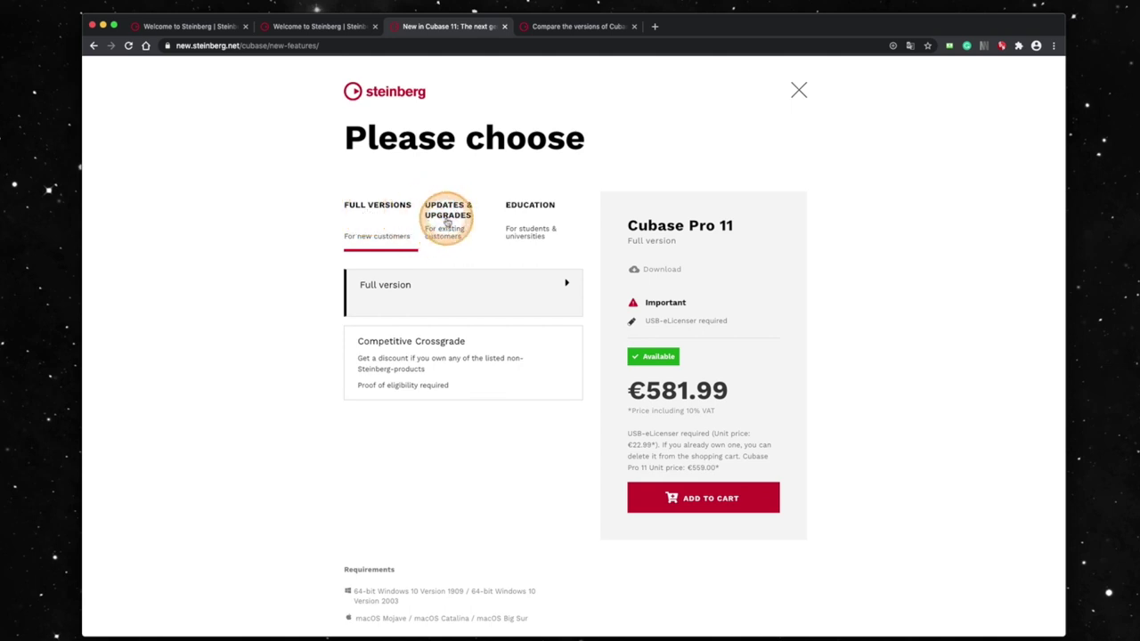
# Step: Show the Updates & Upgrades offers for existing Cubase owners
pyautogui.click(449, 218)
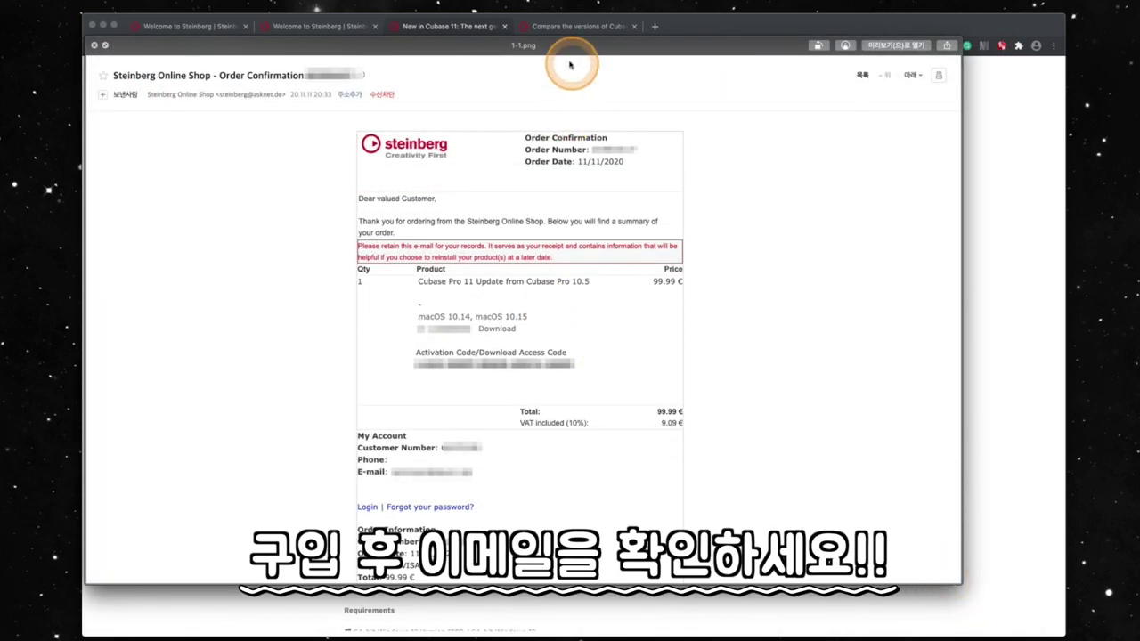
# Step: Move the order confirmation window slightly aside
pyautogui.moveTo(570, 45); pyautogui.dragTo(577, 58)
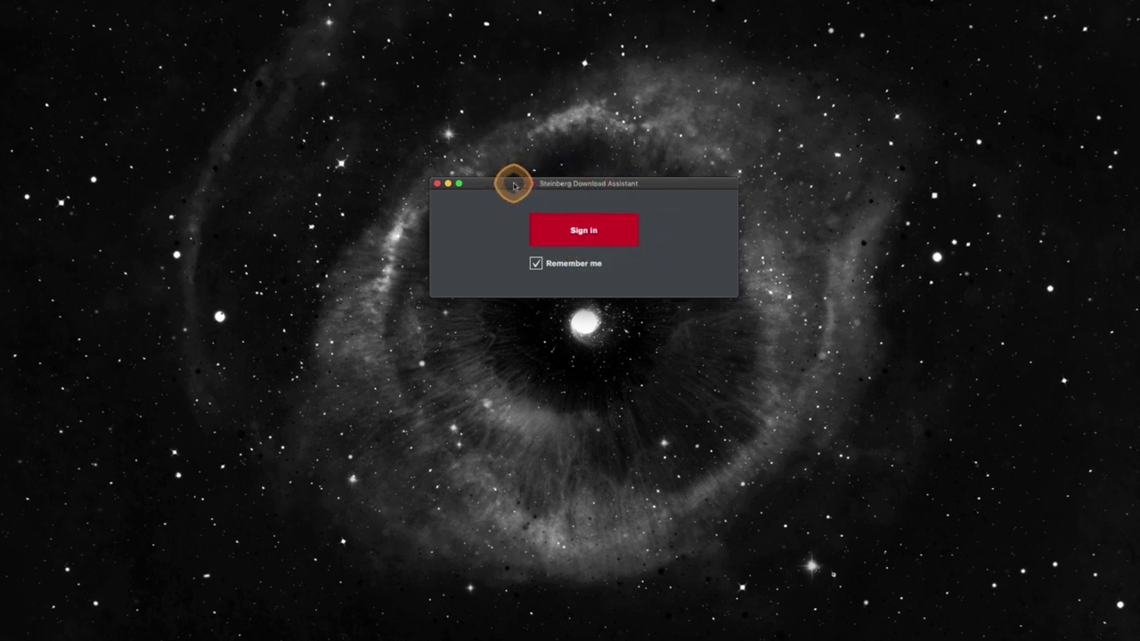
# Step: Reposition the Download Assistant window and sign in, keeping Remember me checked
pyautogui.moveTo(509, 179); pyautogui.dragTo(489, 174)
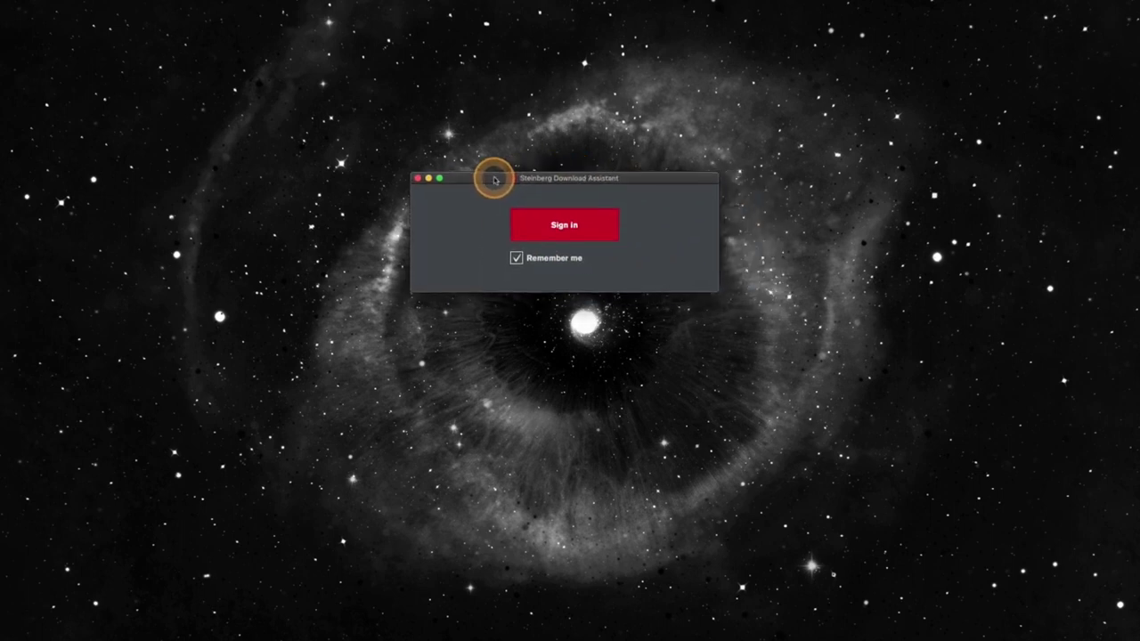
pyautogui.click(563, 234)
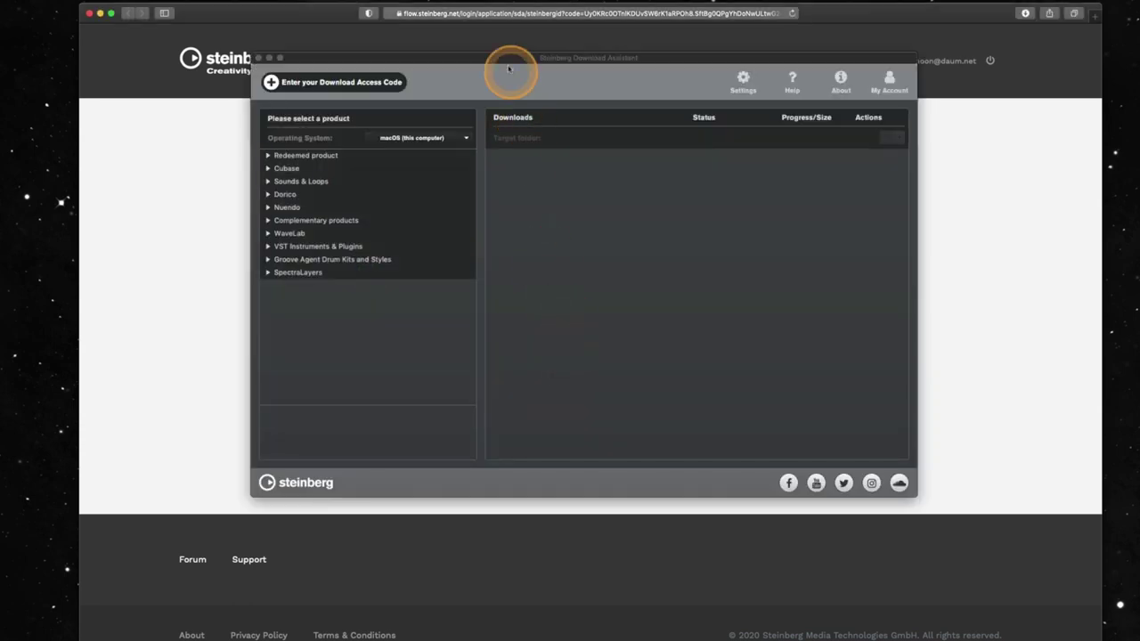
# Step: Reposition the Download Assistant window, expand the Cubase category and choose Cubase Pro 11 Update
pyautogui.moveTo(497, 60); pyautogui.dragTo(500, 98)
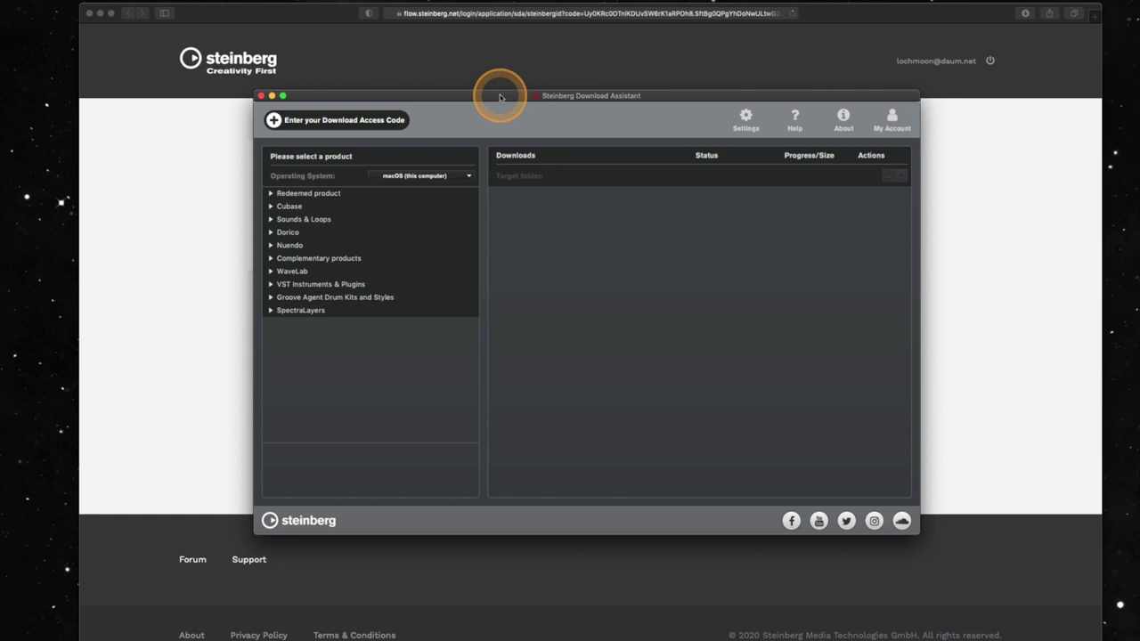
pyautogui.moveTo(499, 98); pyautogui.dragTo(495, 112)
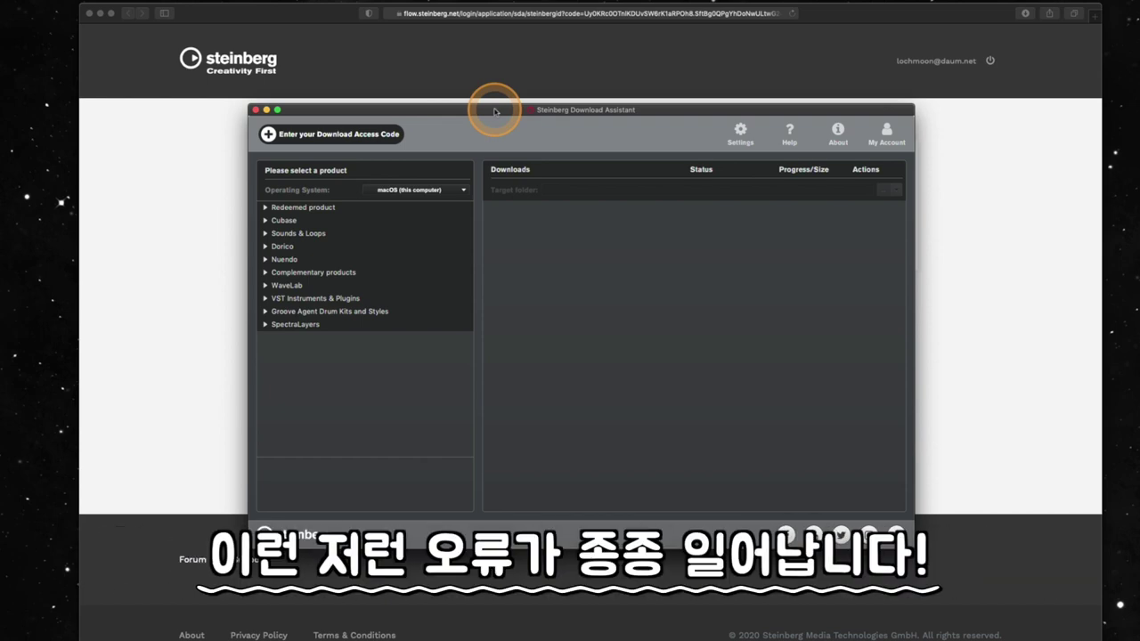
pyautogui.moveTo(496, 111); pyautogui.dragTo(489, 116)
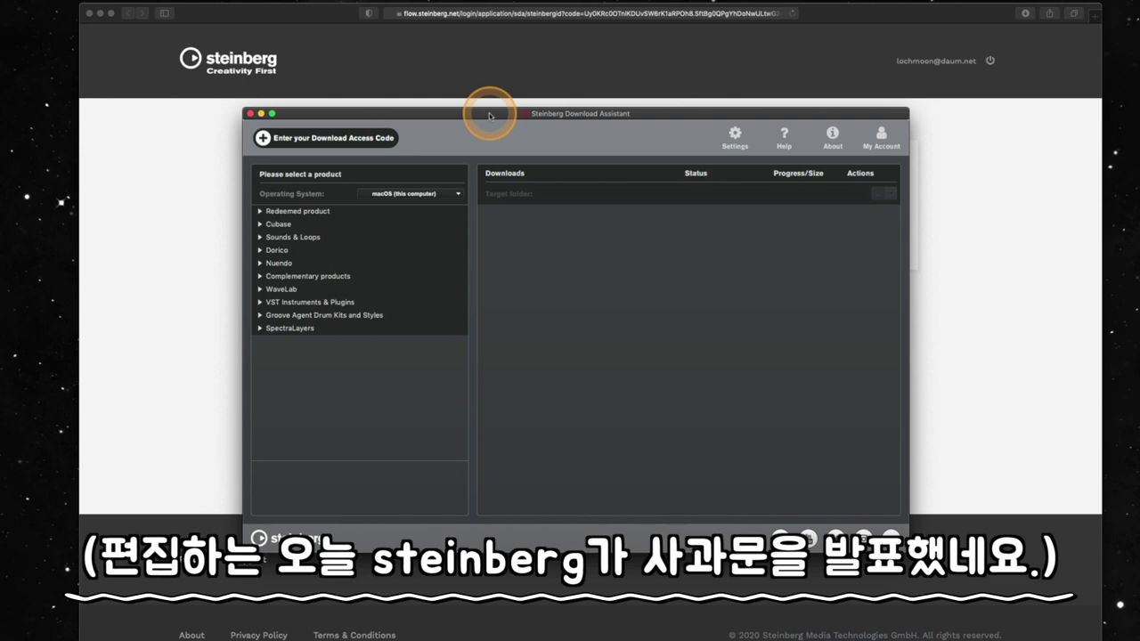
pyautogui.moveTo(489, 116); pyautogui.dragTo(502, 113)
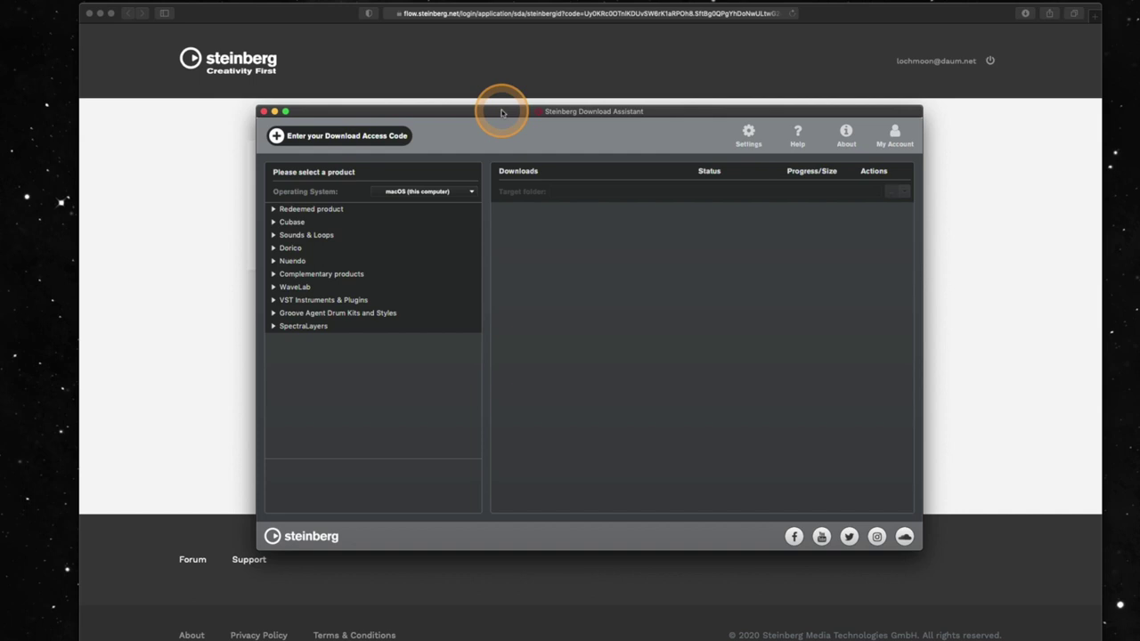
pyautogui.click(312, 221)
pyautogui.click(540, 260)
# Step: Select Cubase Pro 11, then Cubase Pro 11 Update to list its 629.31 MB application download
pyautogui.click(445, 316)
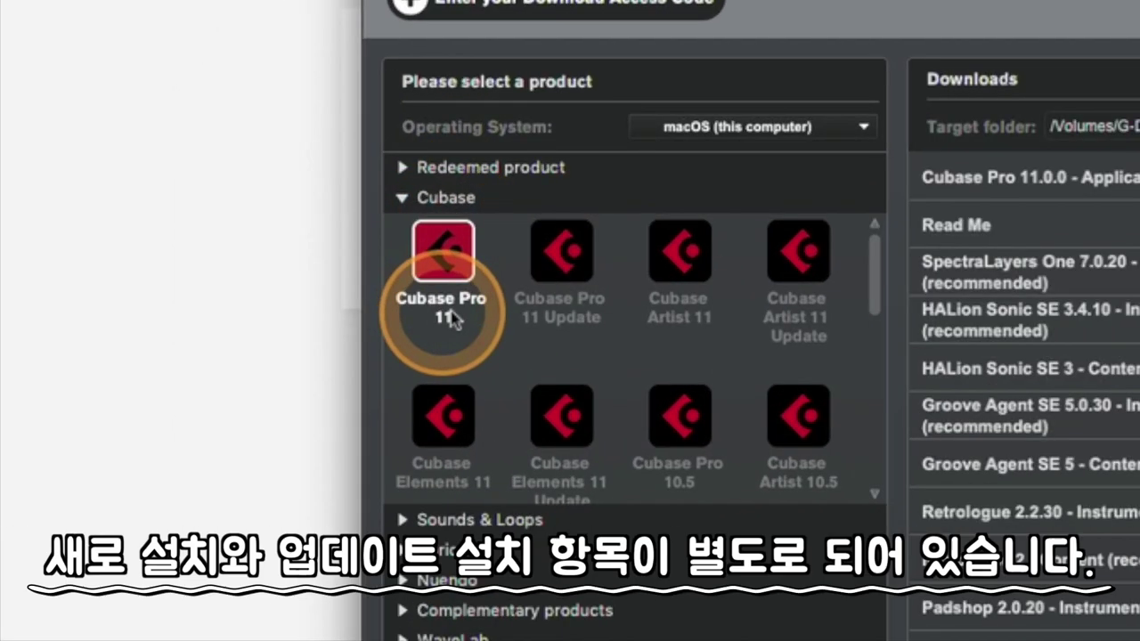
pyautogui.click(562, 253)
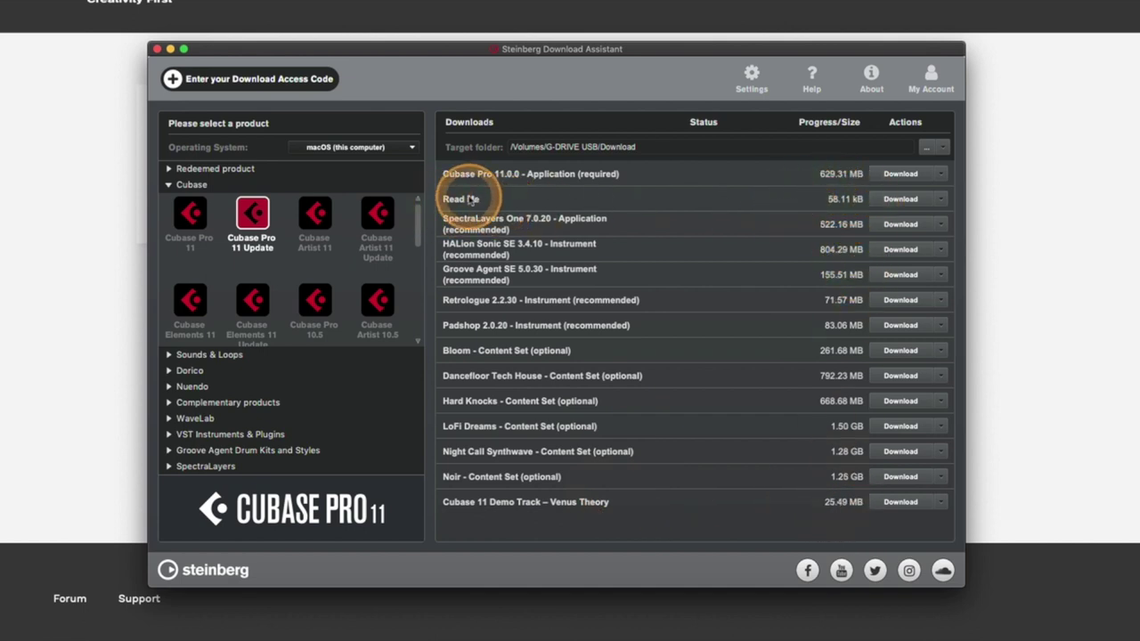
# Step: Open the full Cubase Pro 11 download list and scroll through it for comparison
pyautogui.click(189, 219)
pyautogui.scroll(-3, 648, 252)
pyautogui.scroll(-8, 648, 254)
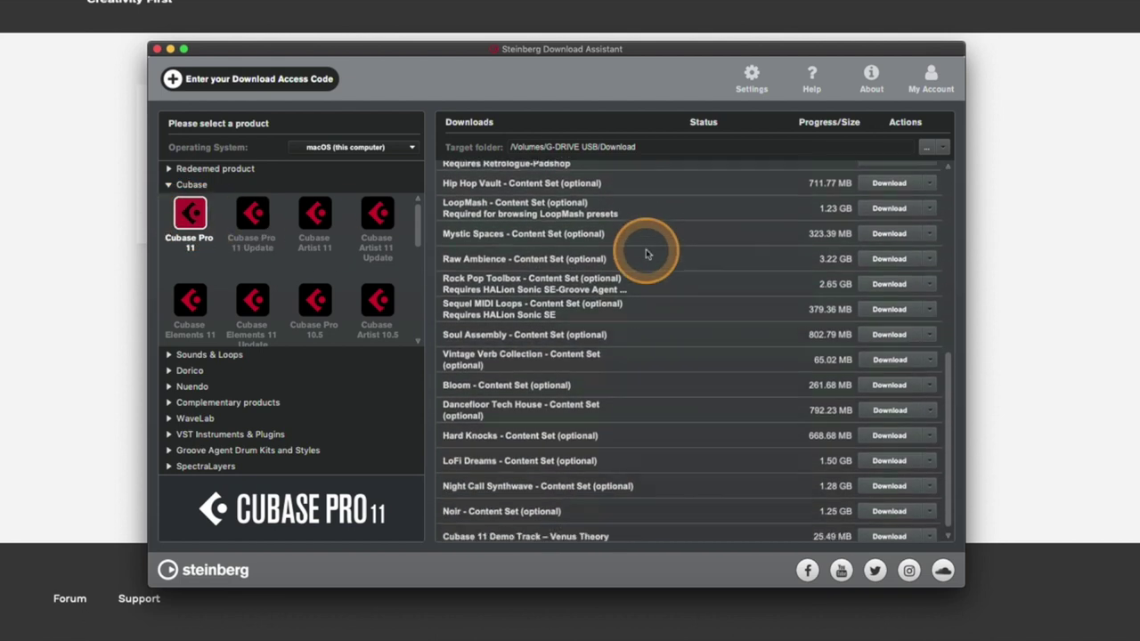
pyautogui.scroll(10, 647, 254)
pyautogui.scroll(5, 648, 254)
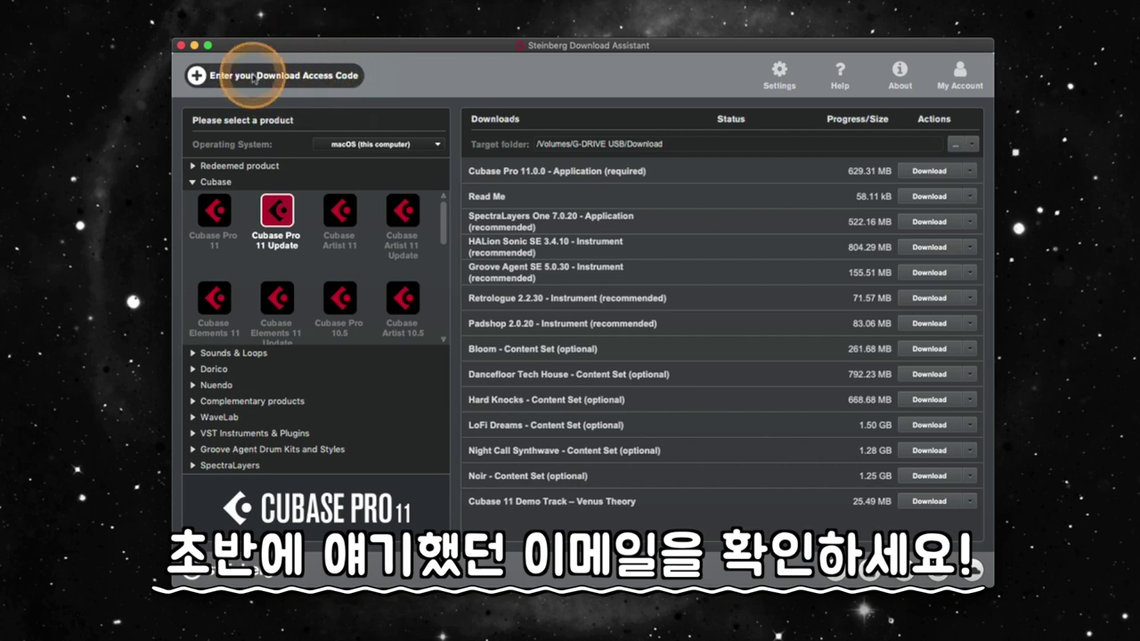
# Step: Start entering the Download Access Code from the order email
pyautogui.click(244, 82)
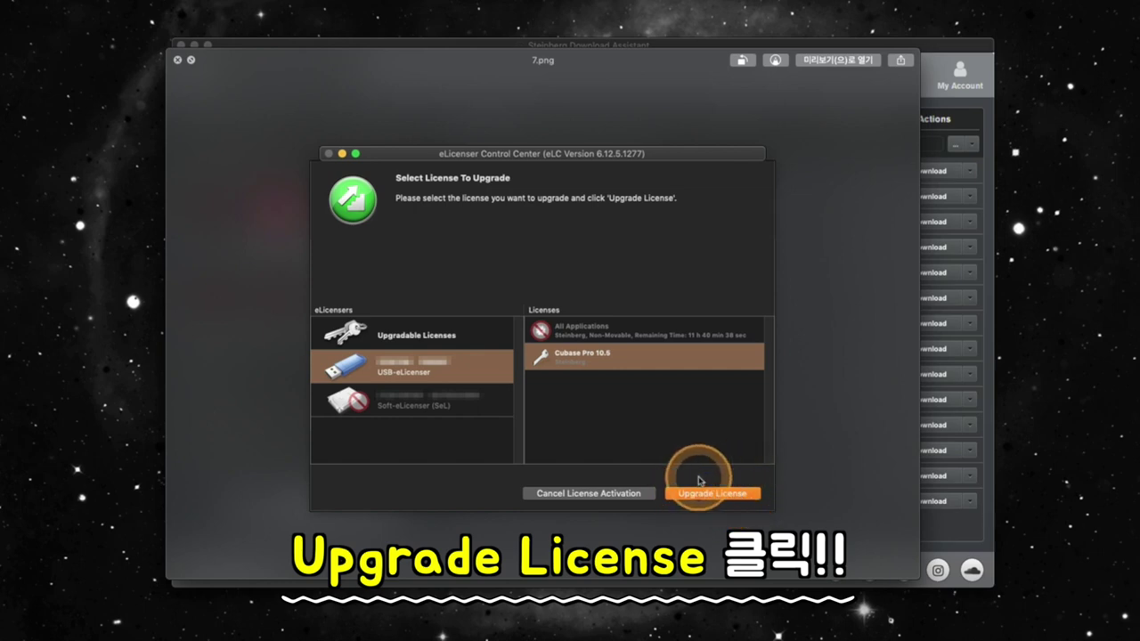
# Step: Upgrade the USB-eLicenser's Cubase Pro 10.5 license to Cubase Pro 11
pyautogui.click(699, 481)
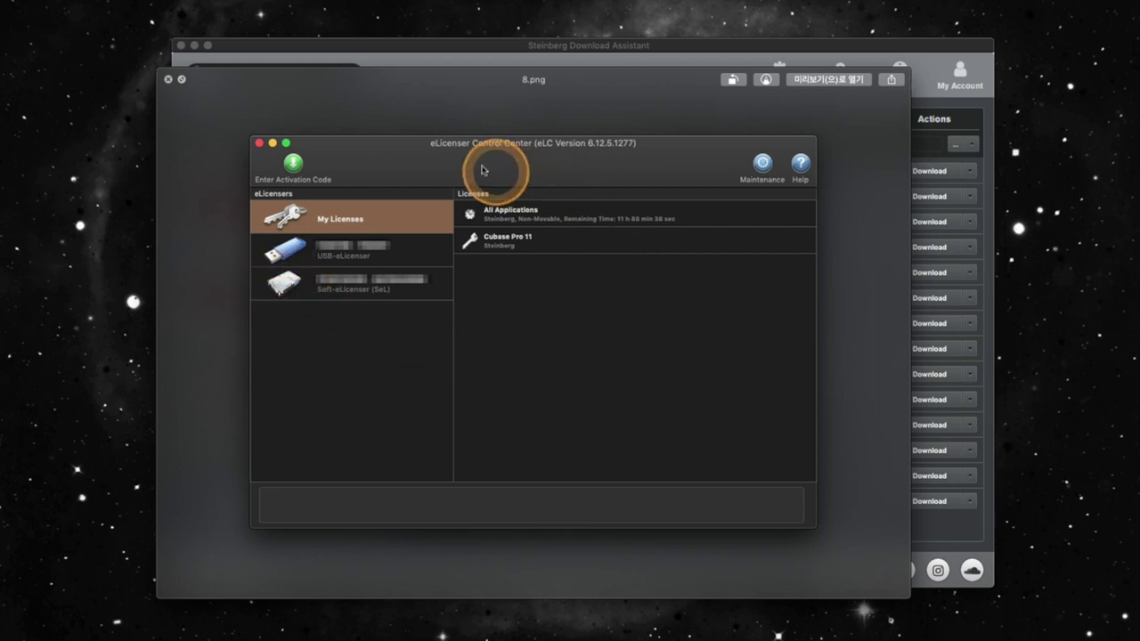
# Step: Reposition the license screenshot window to review Cubase Pro 11 in My Licenses
pyautogui.moveTo(470, 167); pyautogui.dragTo(457, 166)
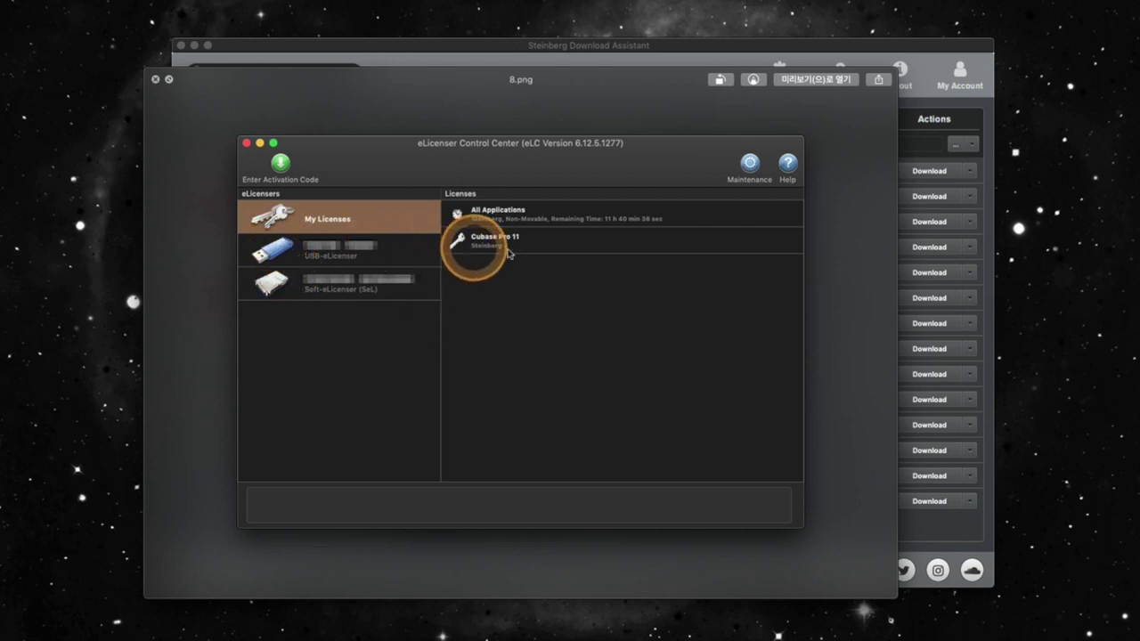
pyautogui.moveTo(351, 166); pyautogui.dragTo(393, 183)
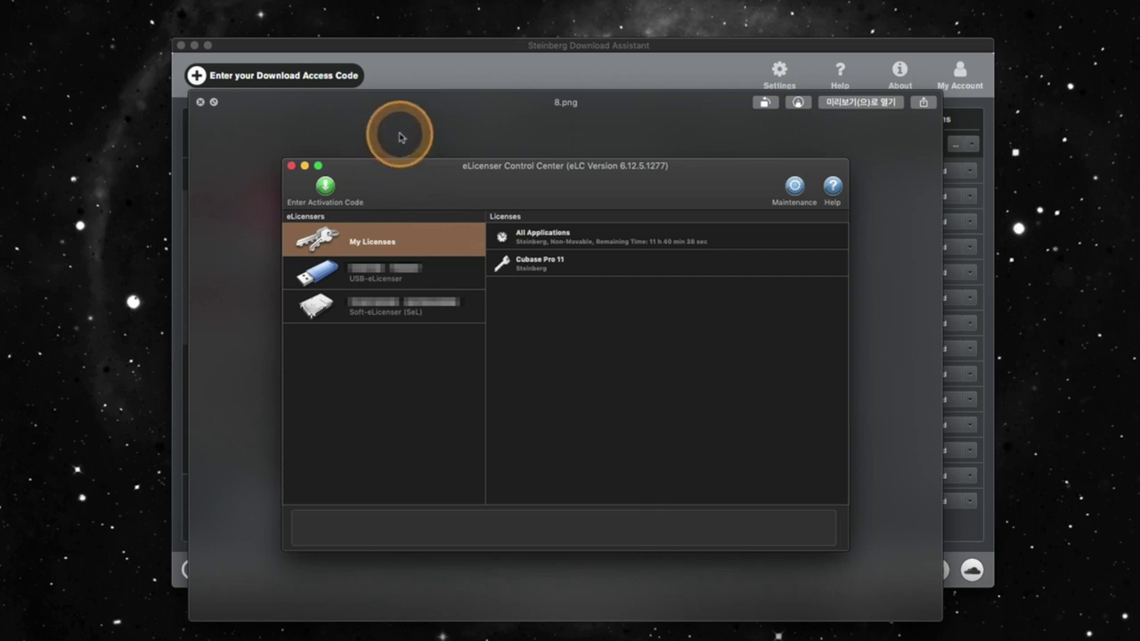
pyautogui.moveTo(399, 135); pyautogui.dragTo(407, 206)
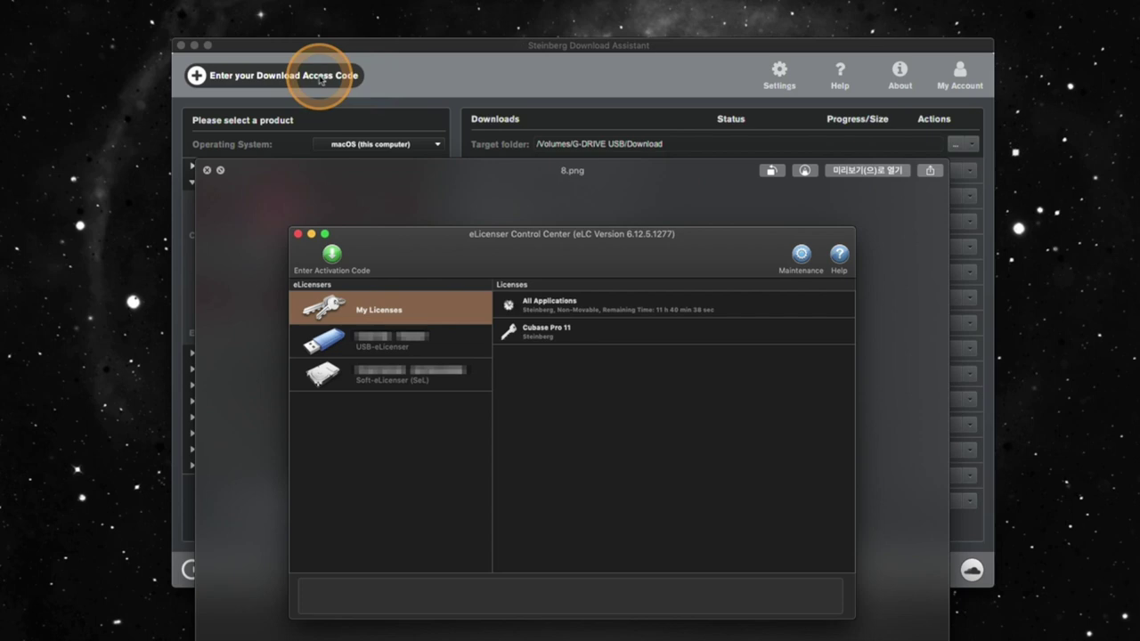
pyautogui.moveTo(419, 251); pyautogui.dragTo(420, 201)
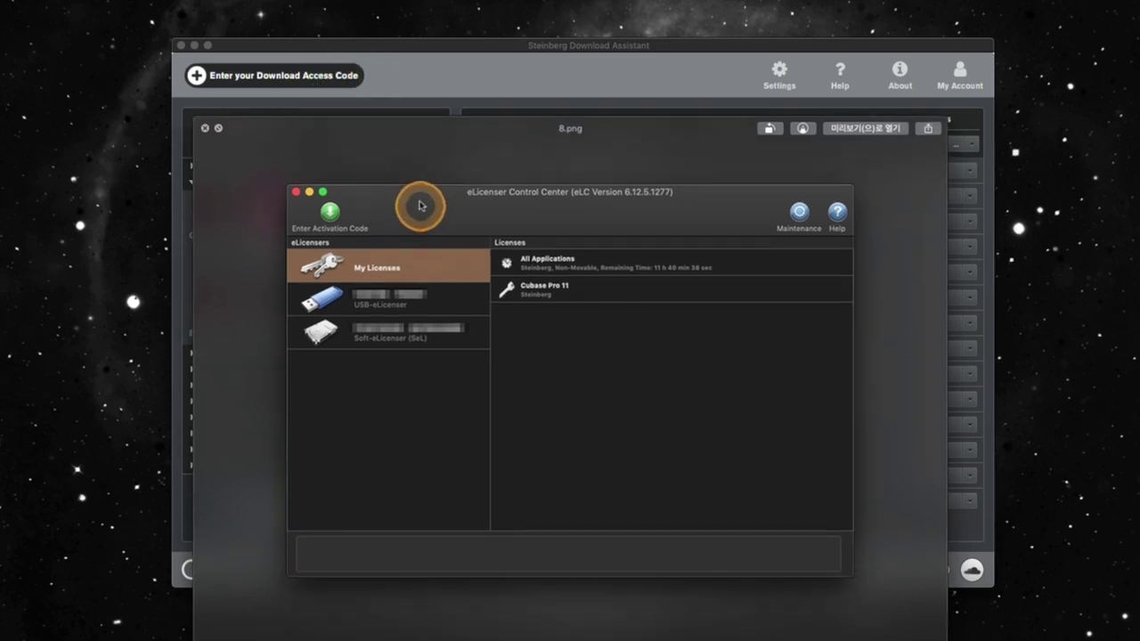